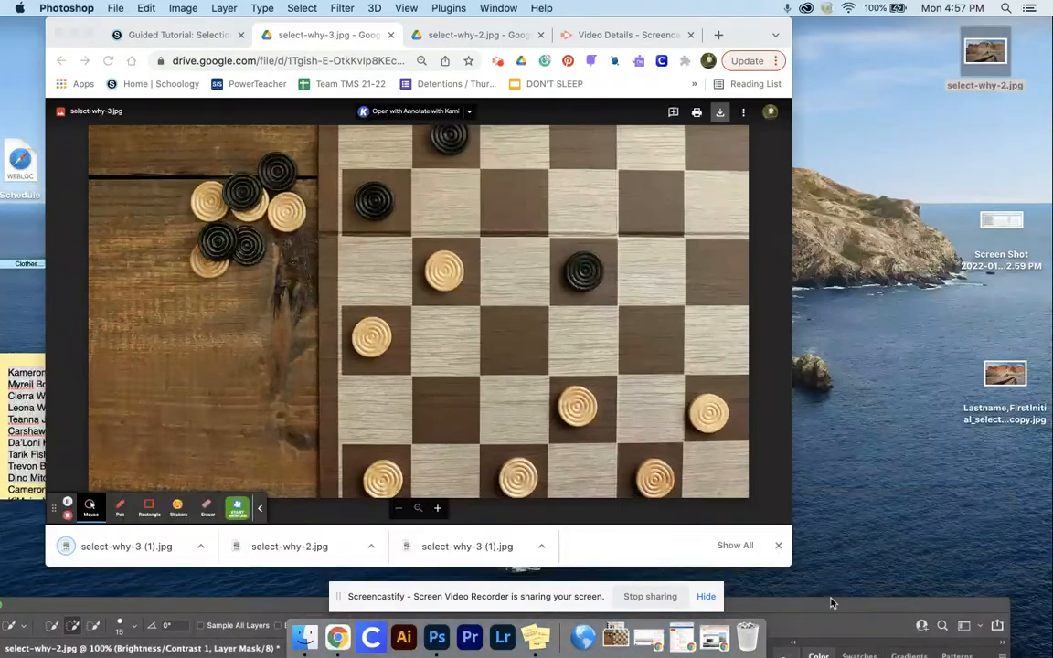
Save the downloaded select-why-3 (1).jpg to the desktop, replacing the older copy, and open it in Photoshop
drag(137, 545, 998, 125)
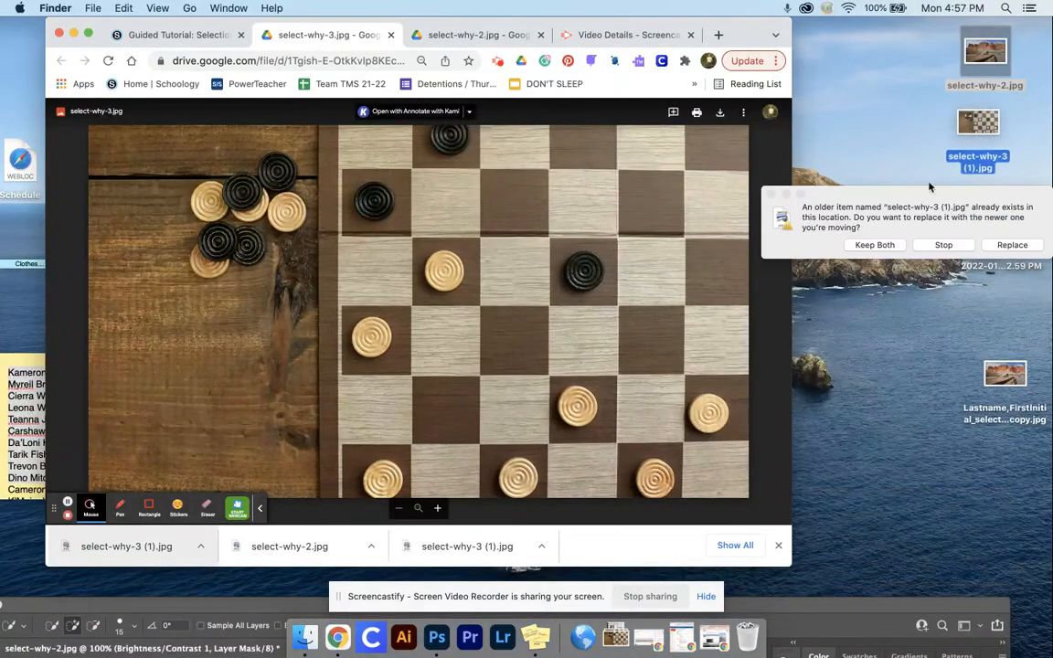
click(1012, 244)
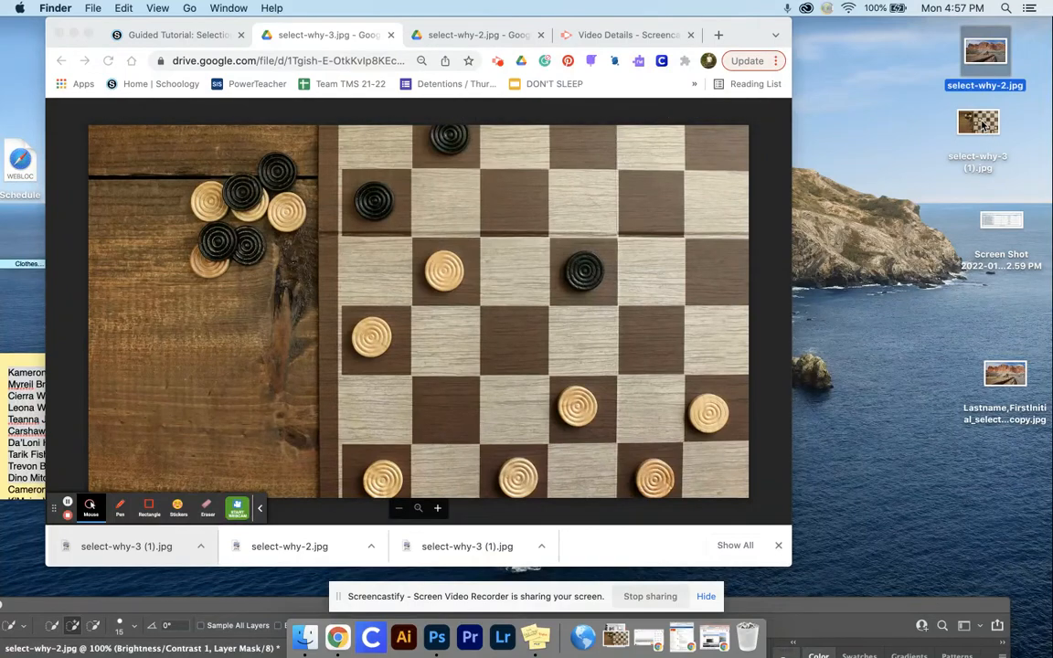
right_click(983, 124)
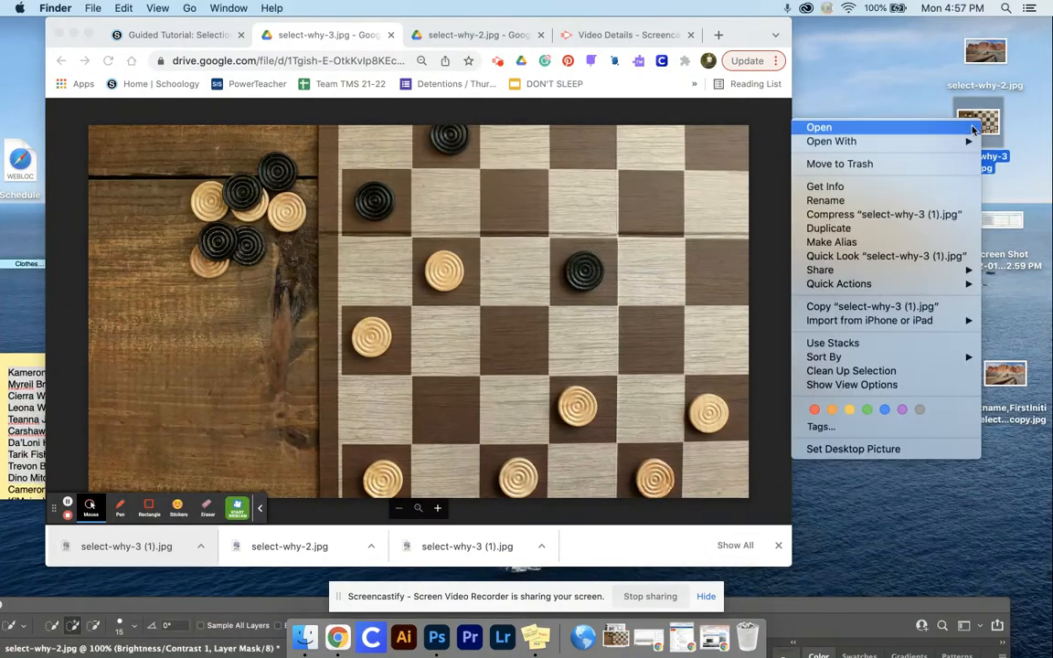
mouse_move(923, 140)
click(770, 183)
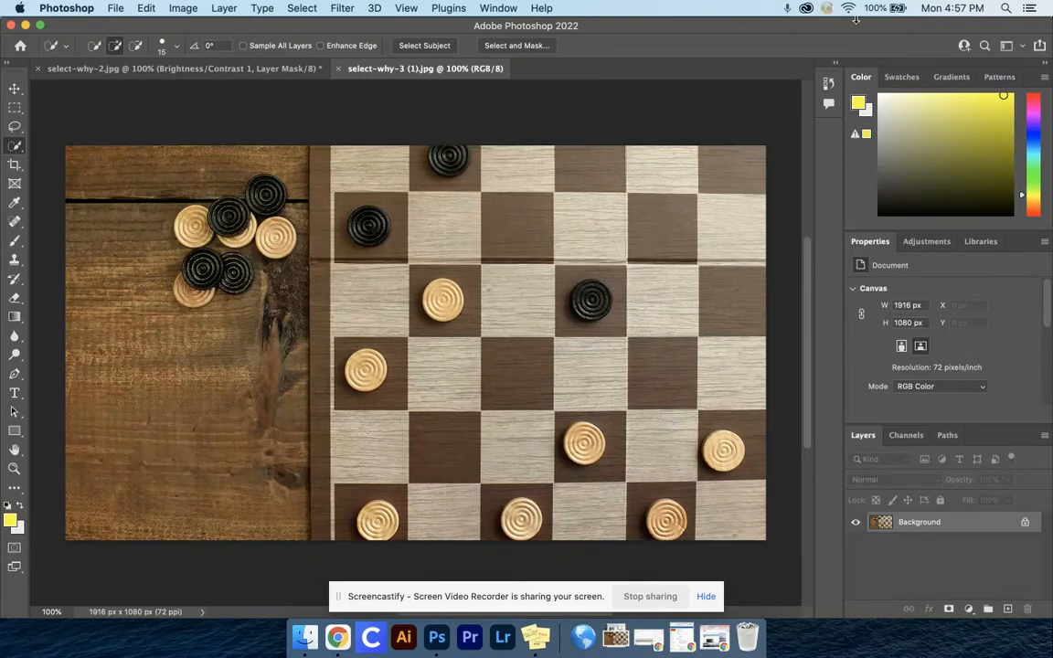
Unlock the Background layer and cut away the wooden table strip beside the checkerboard, about 666 × 1080 px, leaving nothing selected
click(1024, 526)
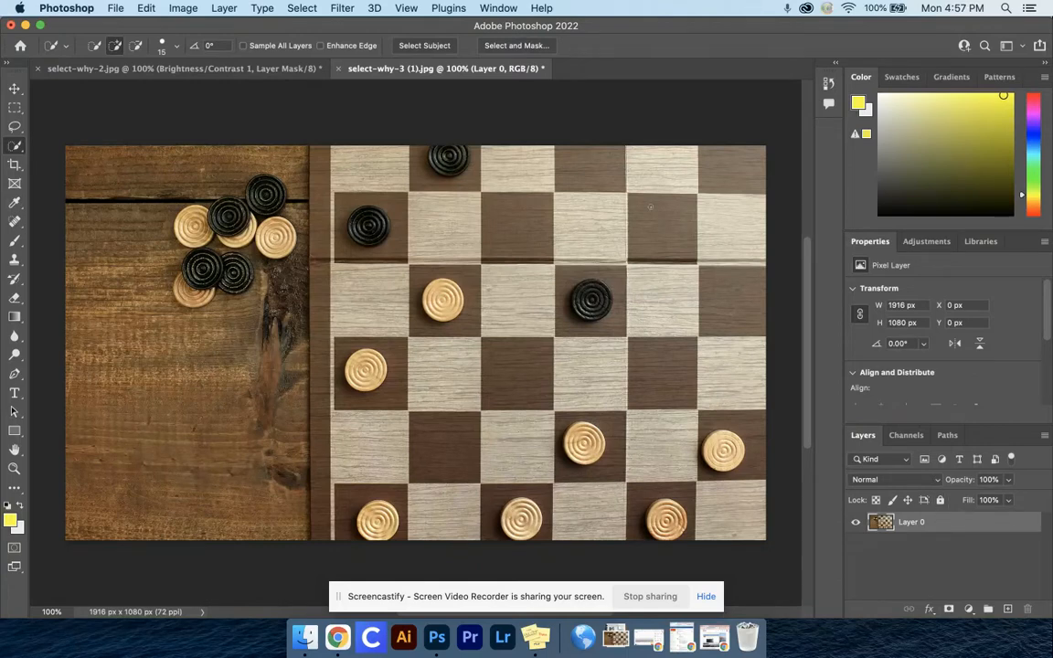
click(15, 109)
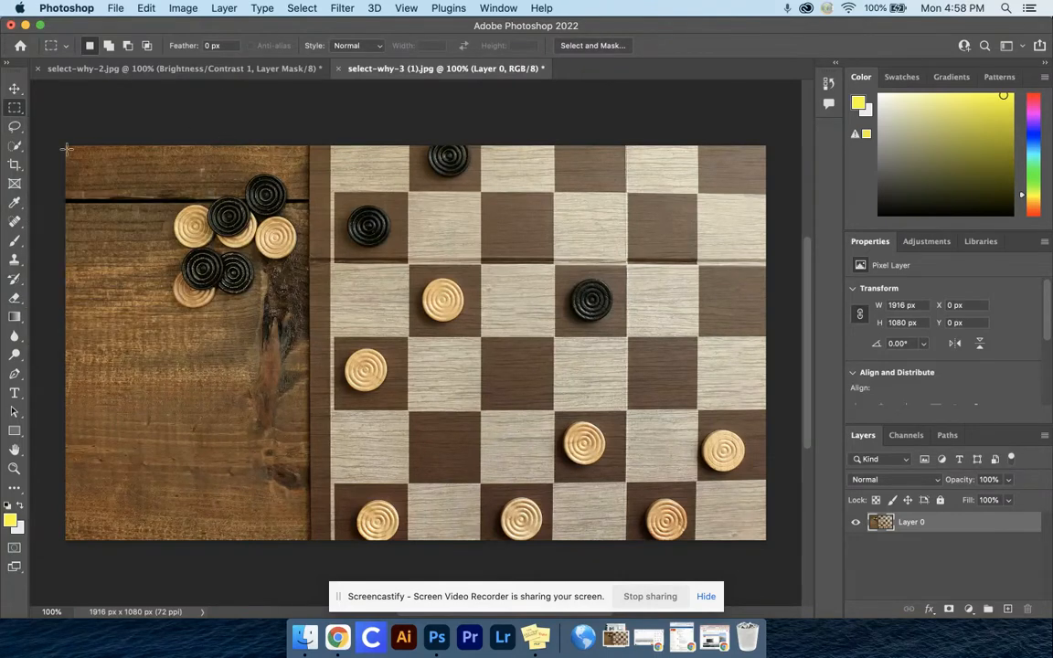
drag(70, 147, 311, 539)
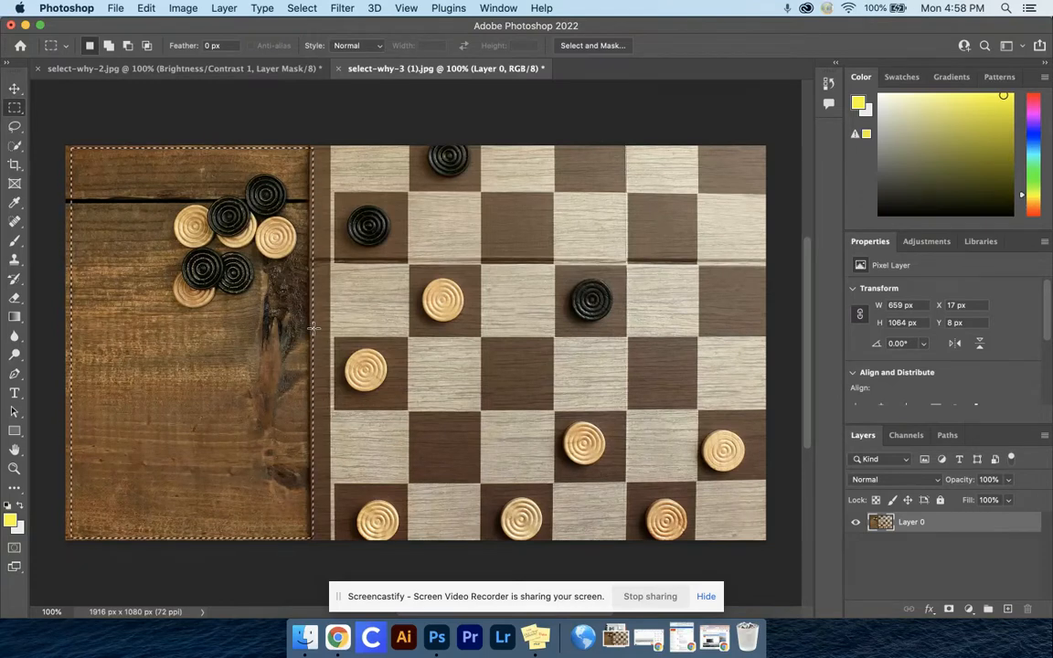
key(super+d)
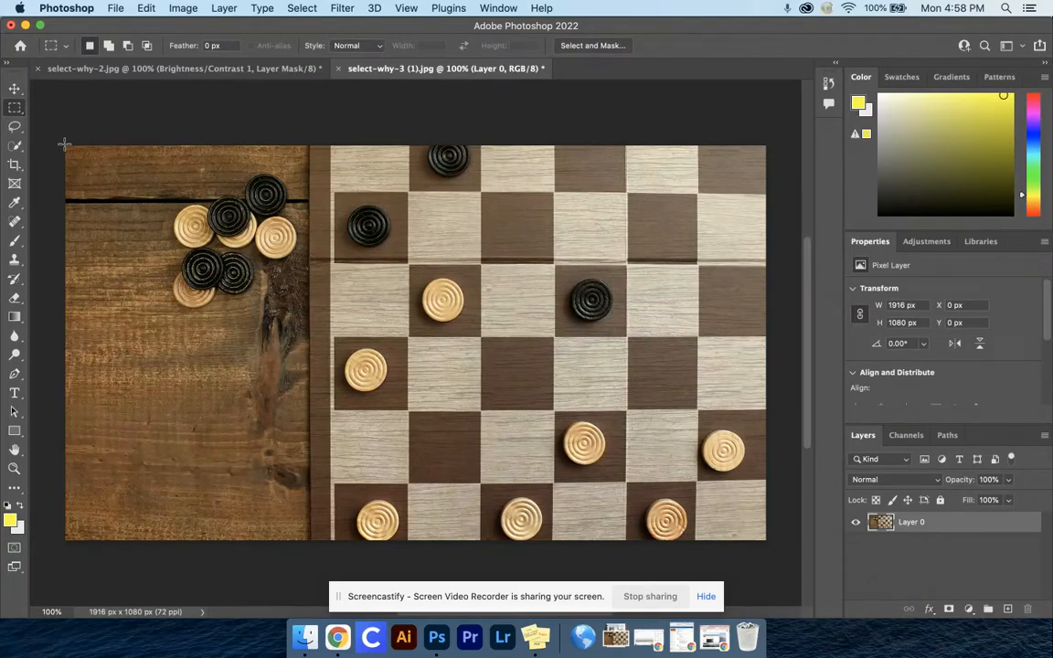
key(super+a)
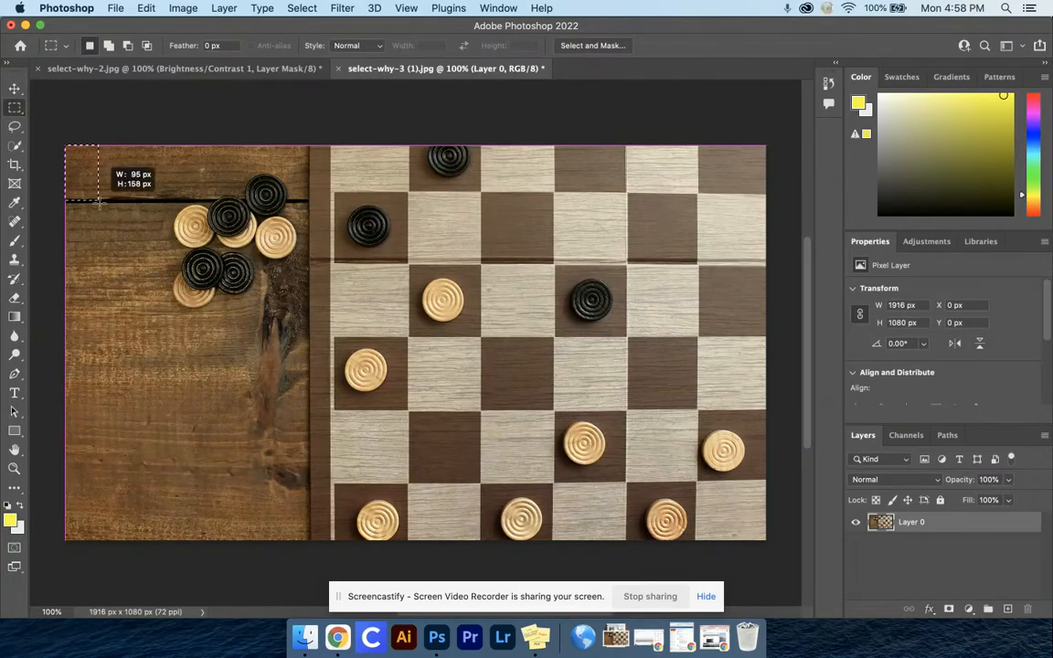
drag(194, 420, 308, 541)
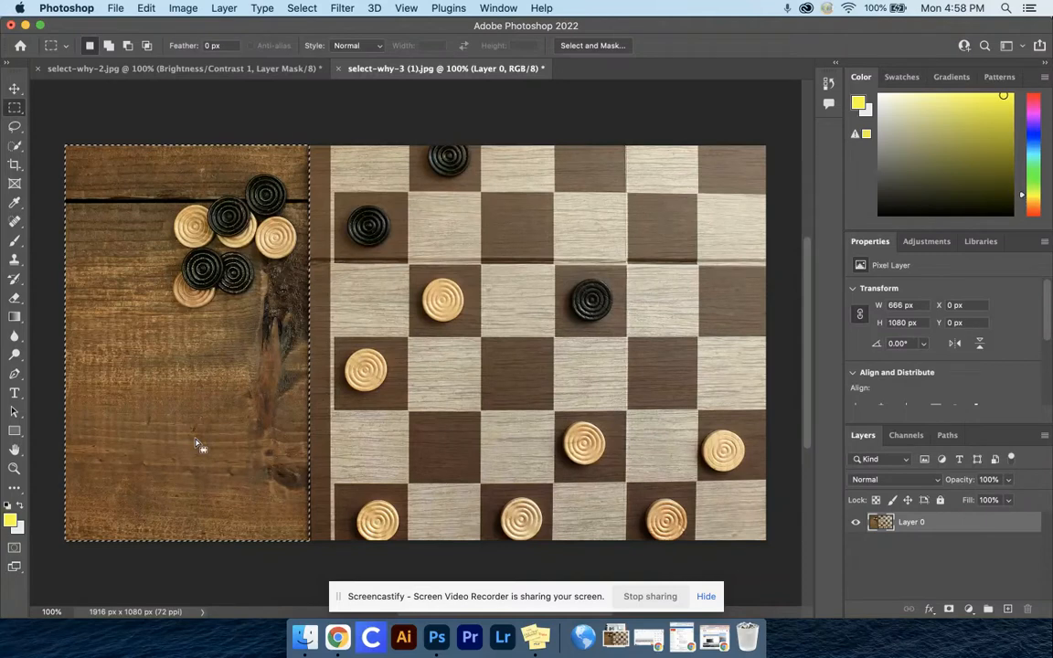
key(super+x)
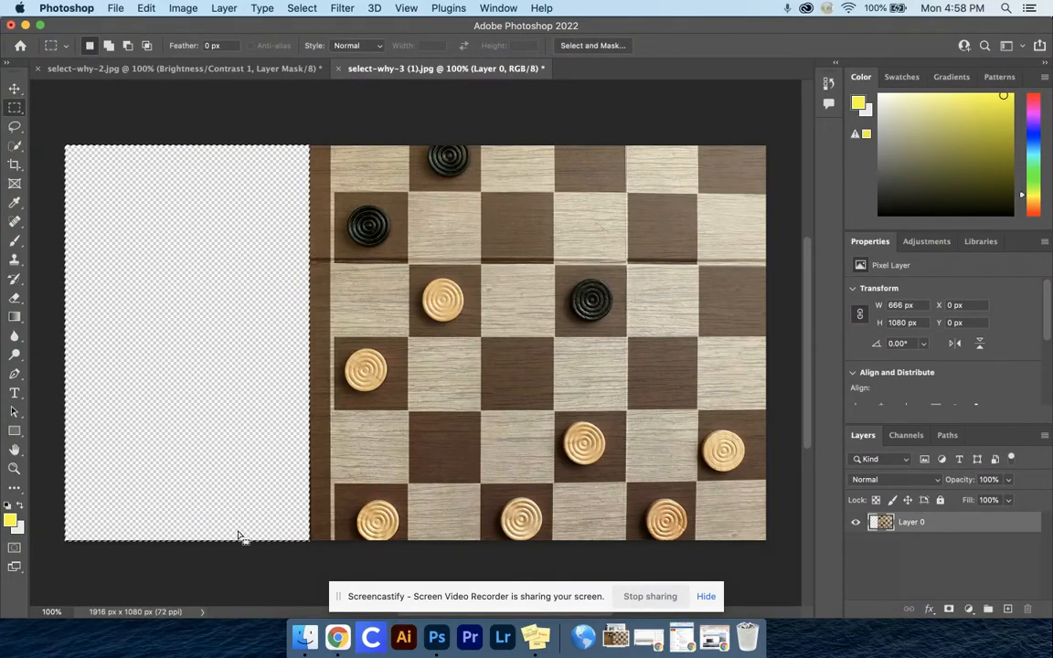
click(301, 159)
Add a new layer beneath Layer 0 and name it Background
click(1007, 609)
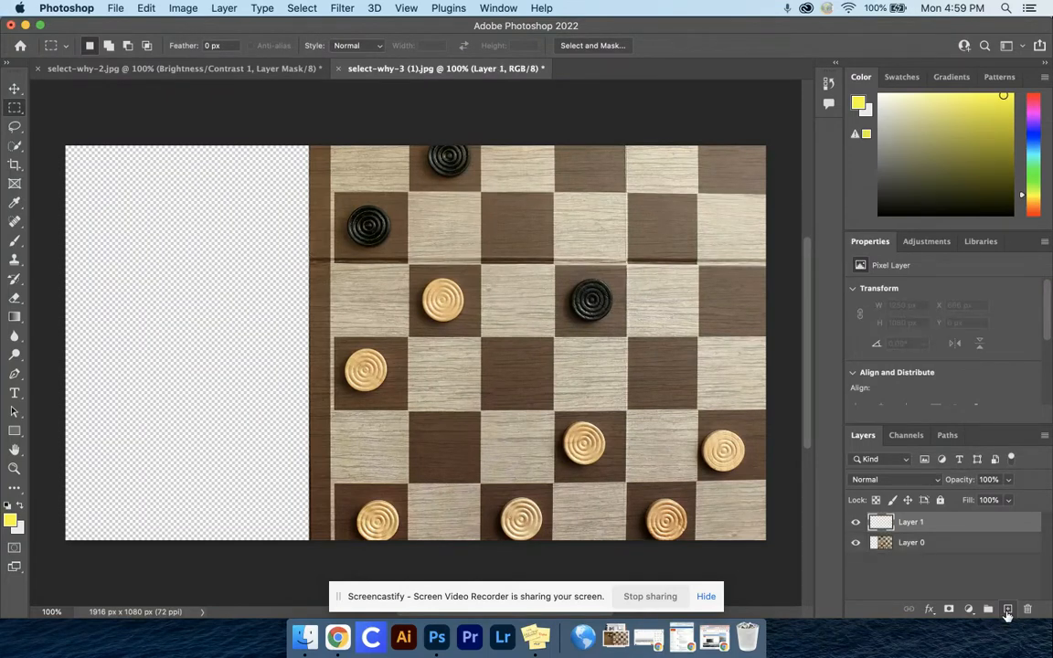
drag(929, 531, 913, 553)
double_click(913, 542)
text(Background)
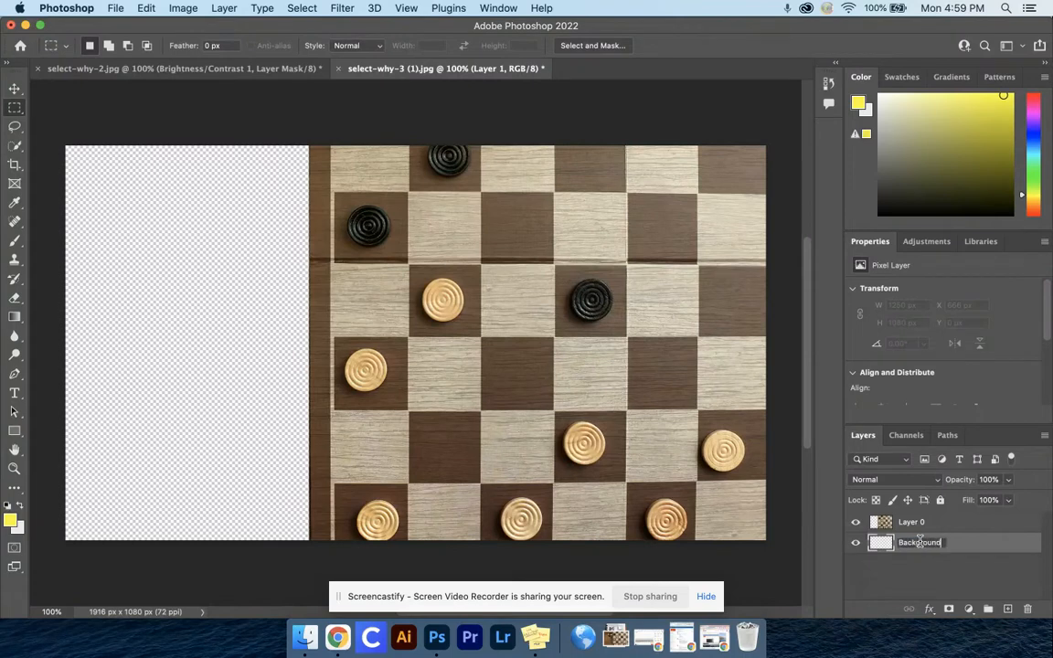
key(Return)
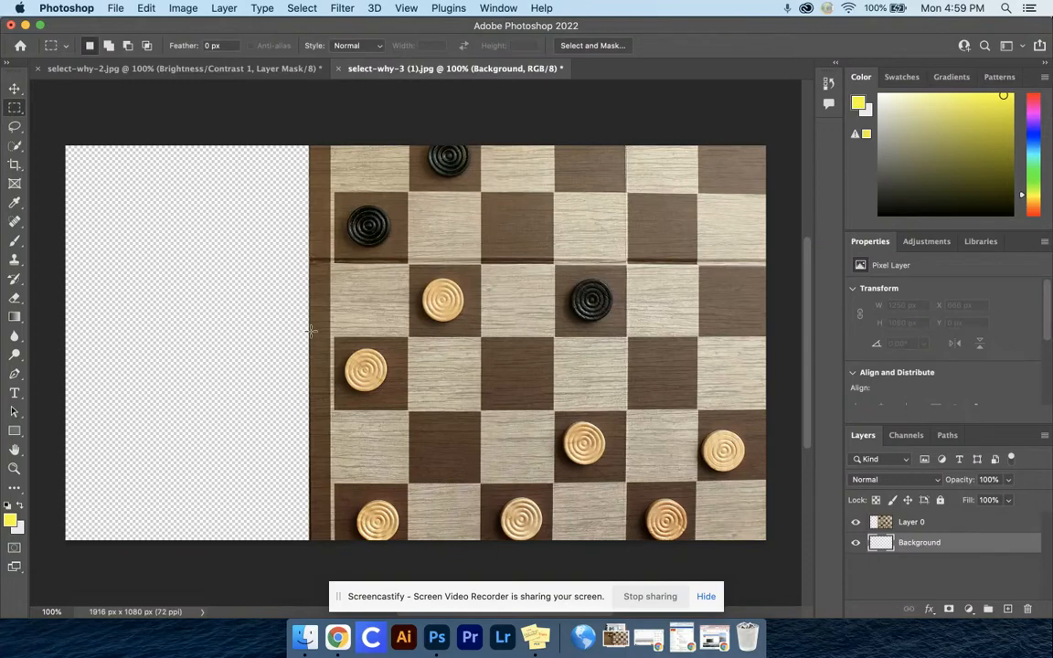
Fill the new Background layer with black in Normal mode at 100% opacity
click(154, 8)
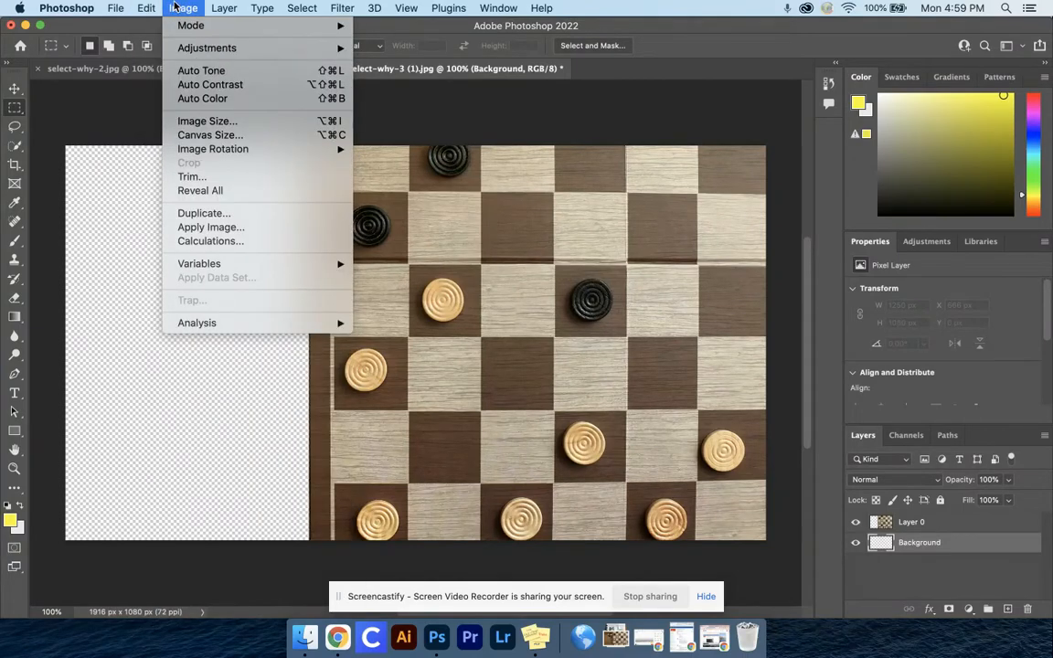
mouse_move(151, 7)
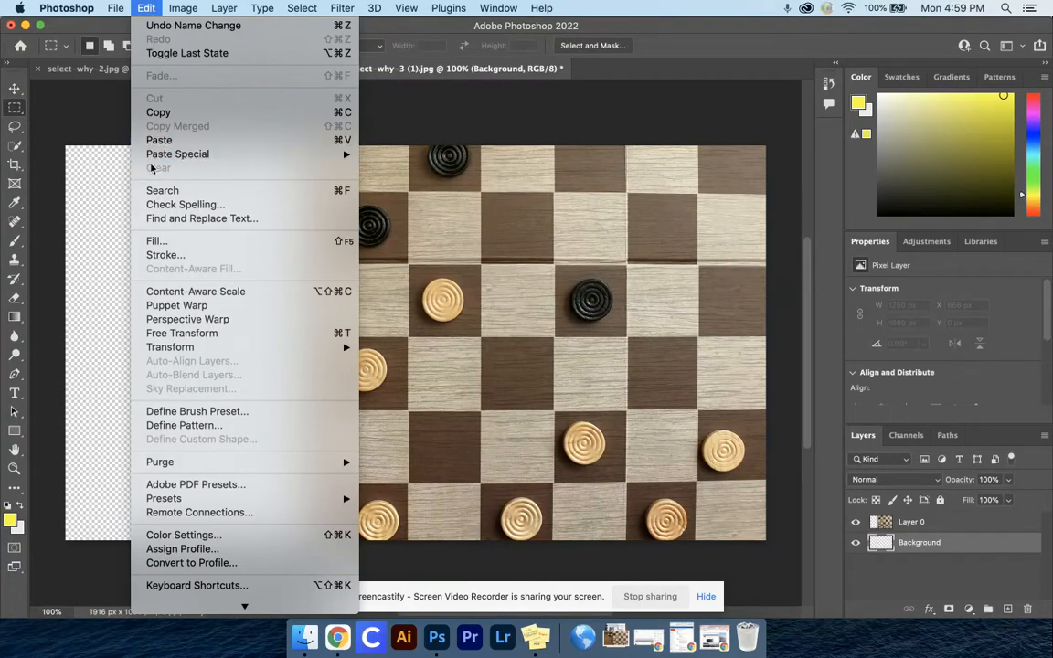
click(169, 242)
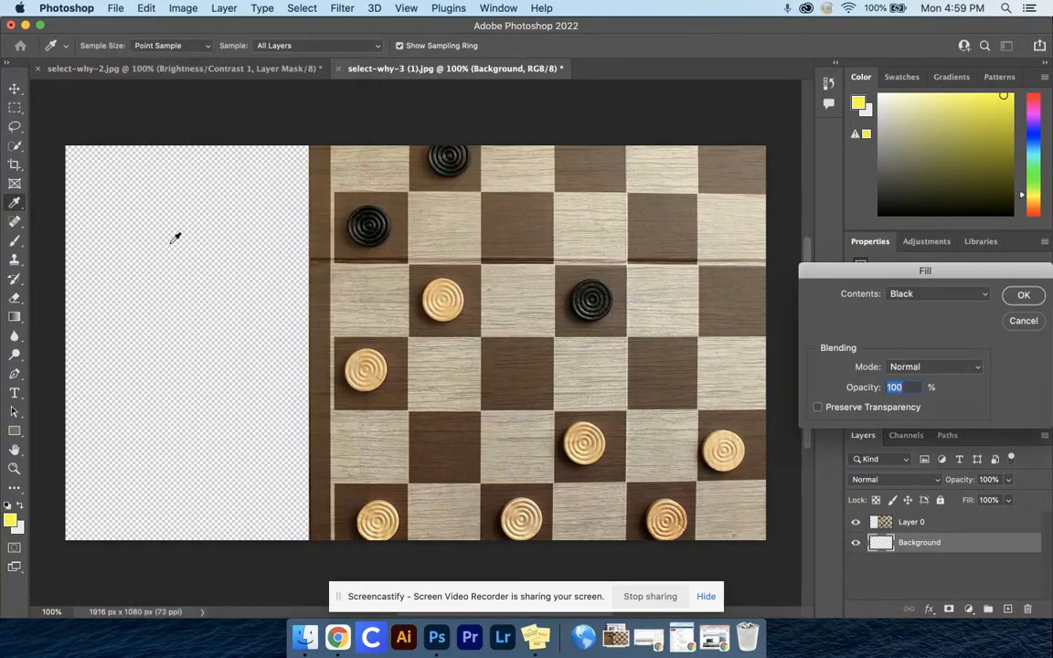
drag(932, 272, 303, 189)
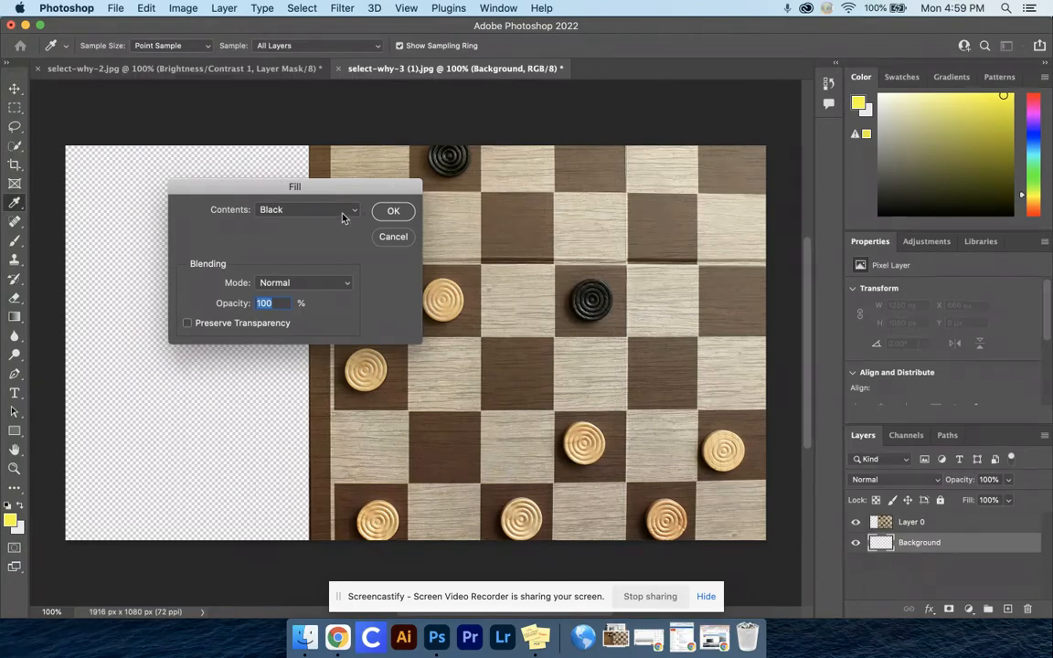
click(355, 210)
click(360, 205)
click(351, 210)
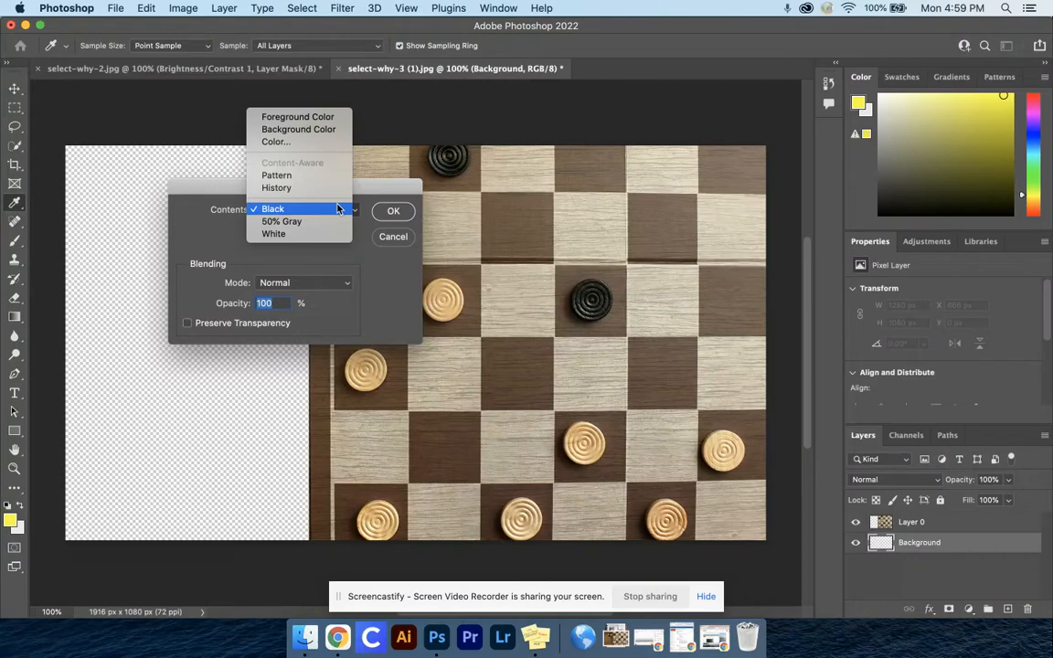
click(337, 209)
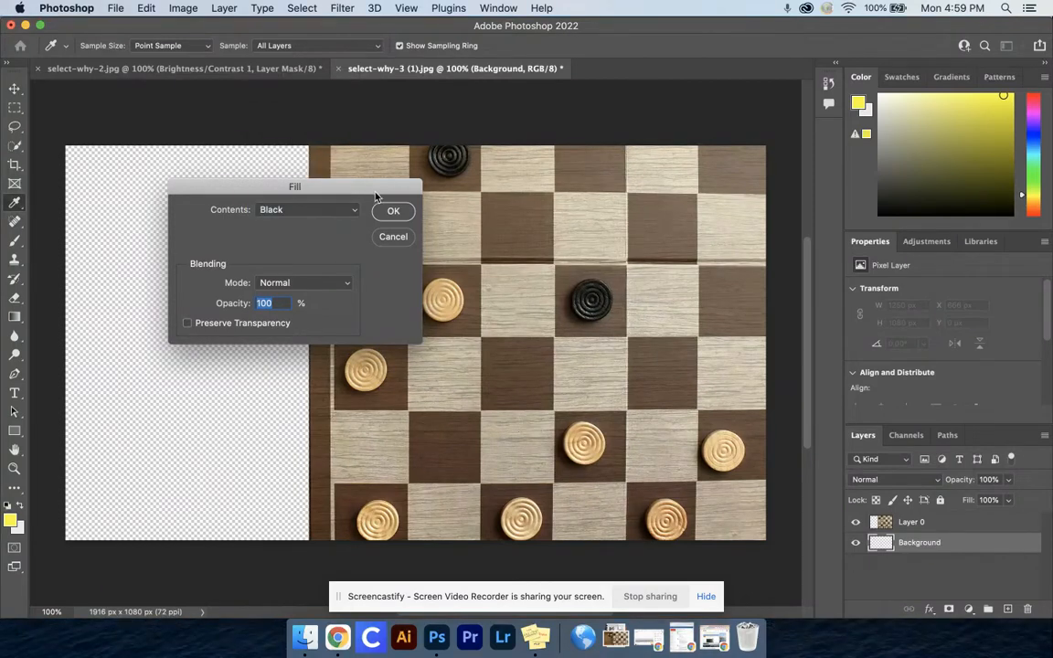
click(393, 212)
key(m)
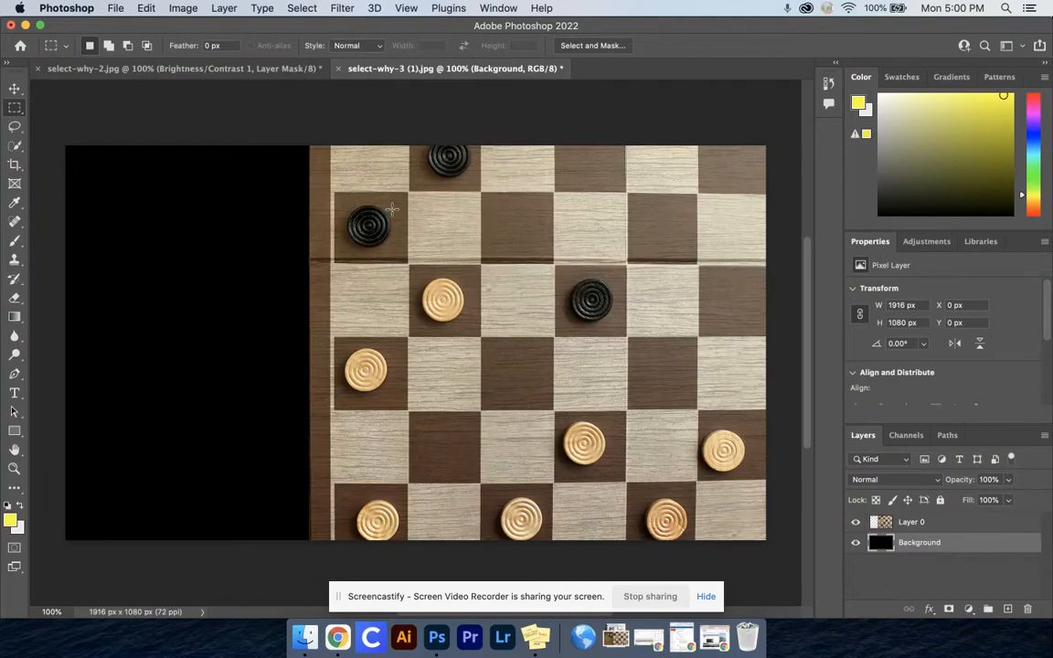
Lock the black Background layer completely
click(910, 528)
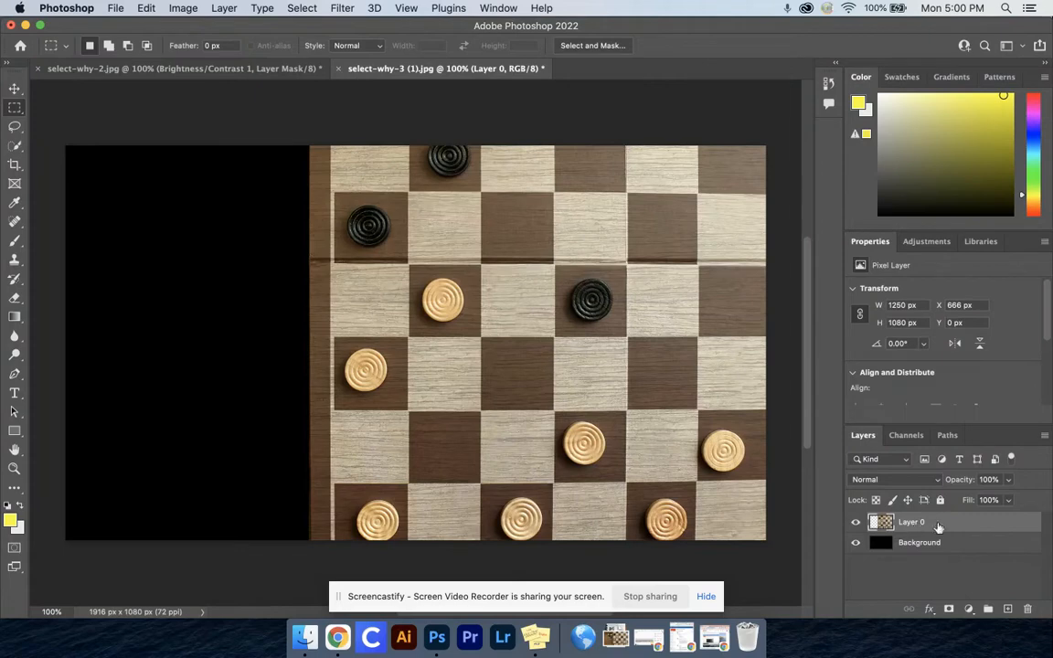
click(932, 542)
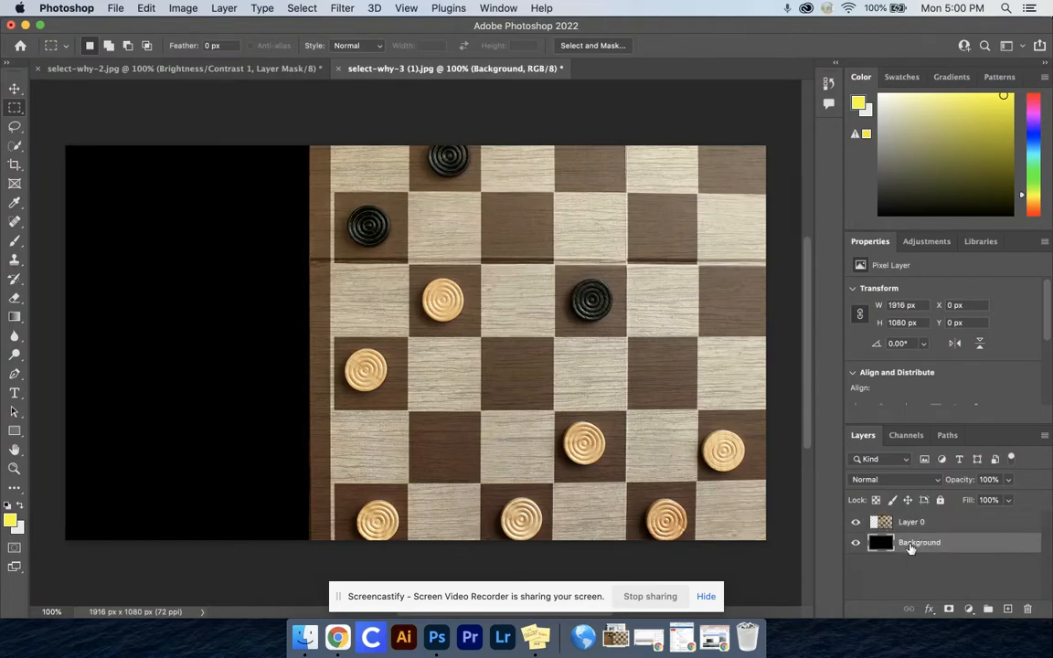
click(941, 499)
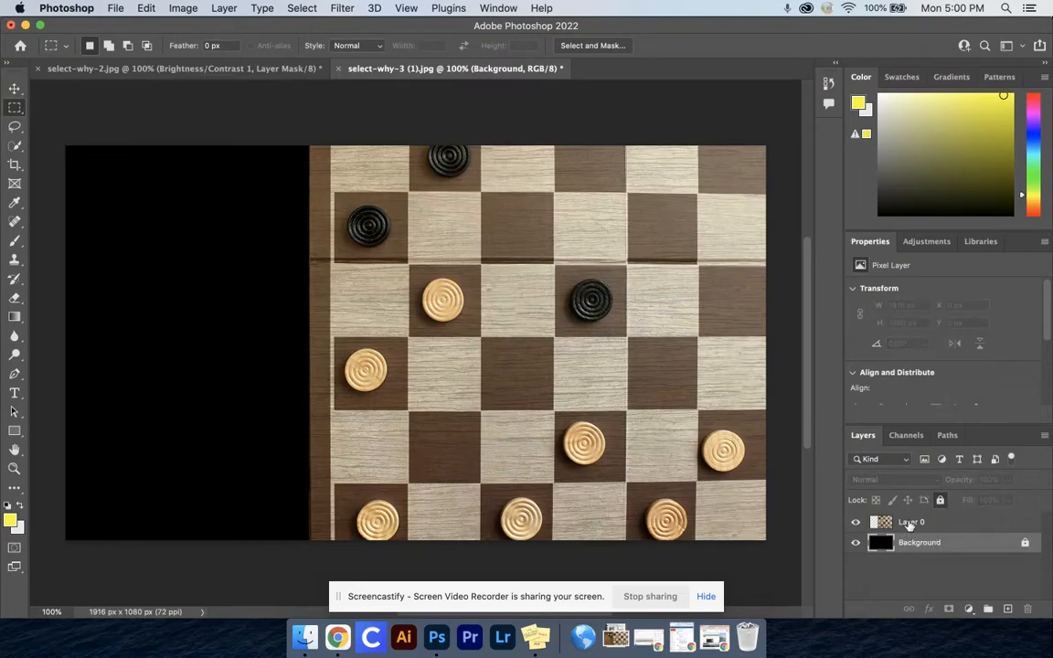
Copy the empty dark square diagonally below the central black checker from Layer 0 to a new layer, about 200 × 202 px
click(909, 522)
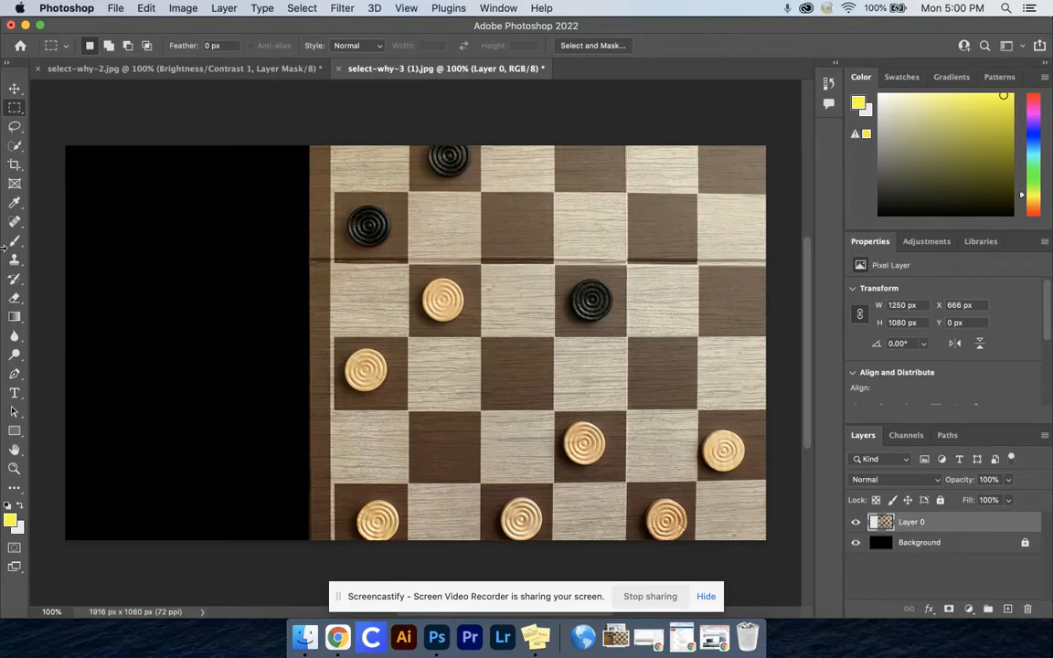
click(13, 109)
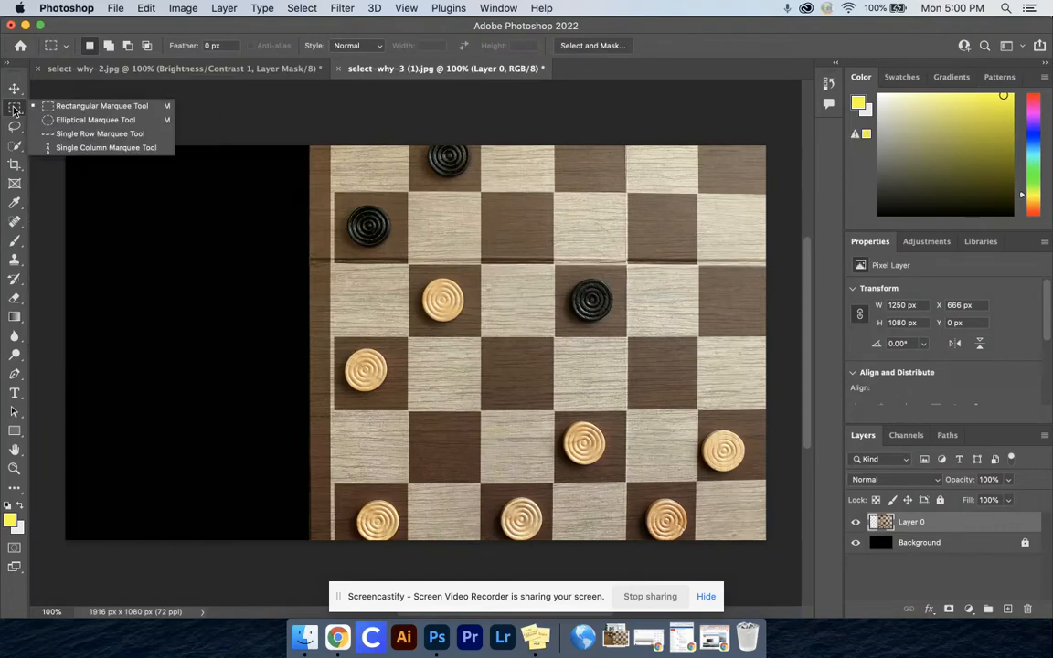
click(62, 105)
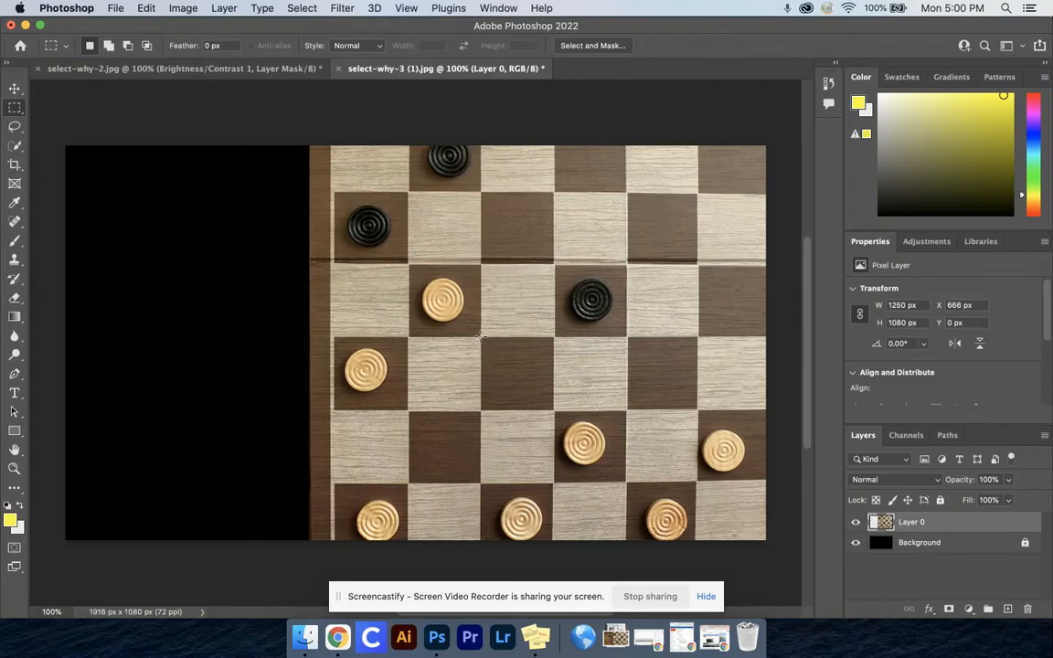
drag(480, 336, 514, 374)
drag(551, 410, 553, 412)
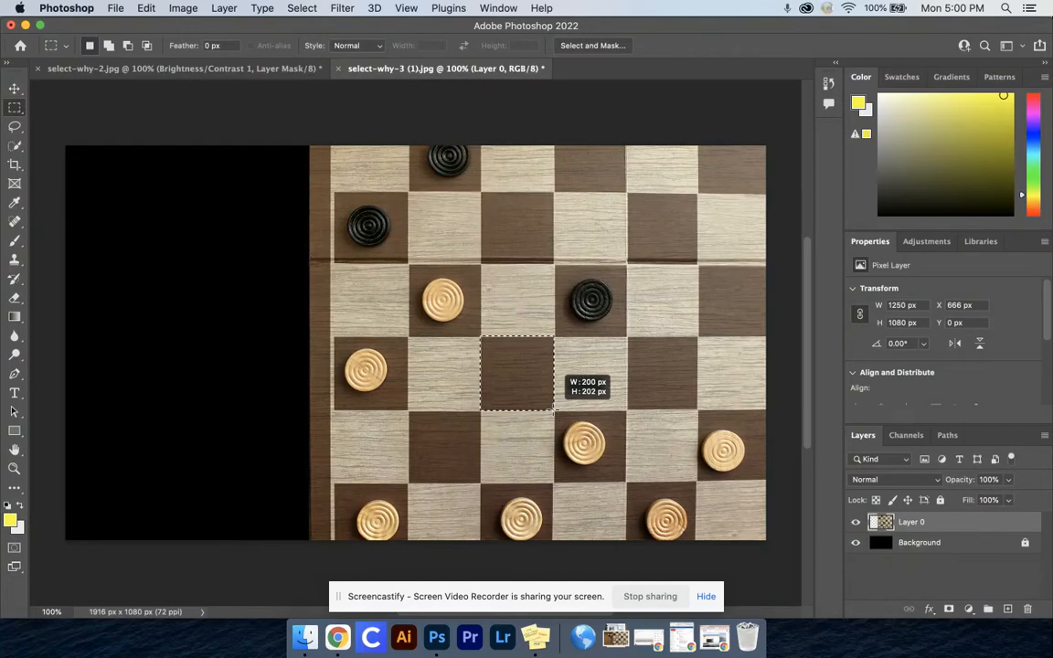
drag(553, 411, 553, 412)
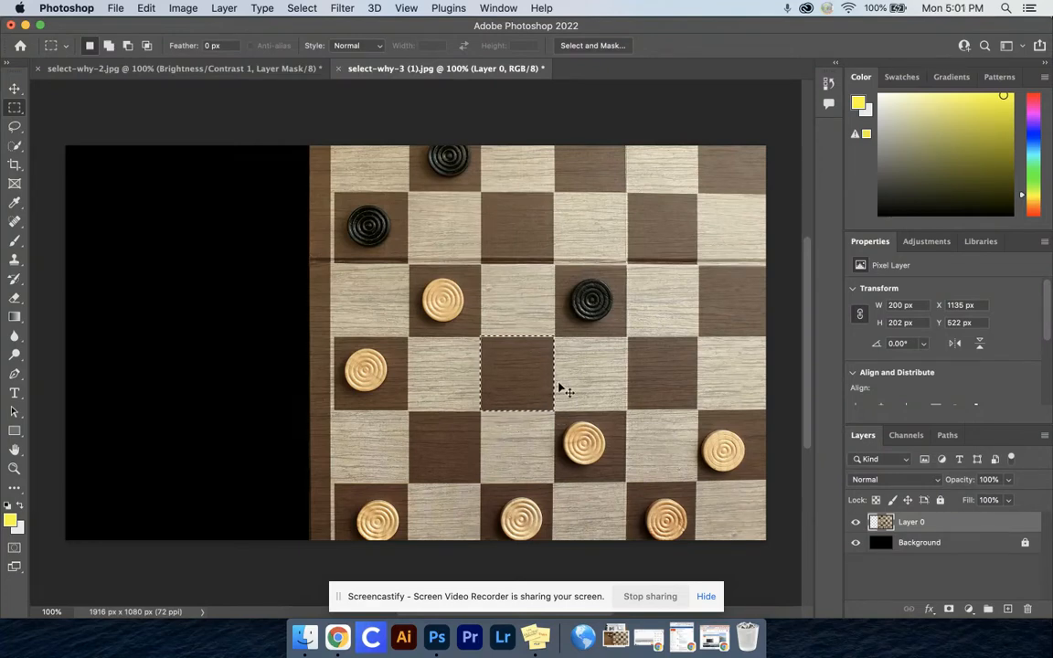
key(super+j)
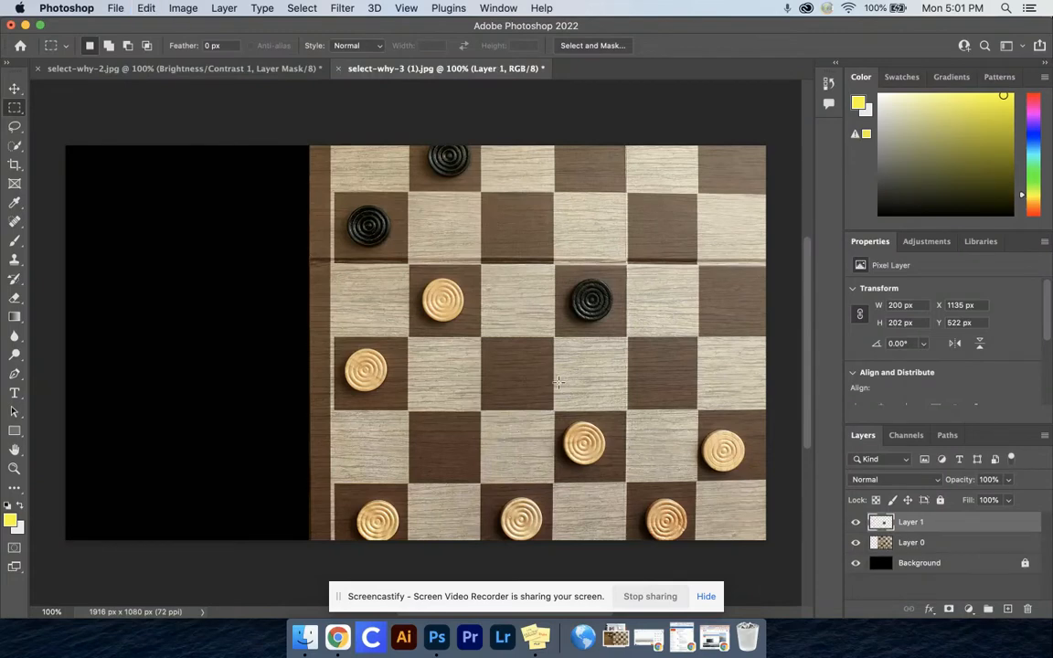
Move the copied dark square on Layer 1 over the central black checker, at about X 1342 px, Y 320 px
scroll(722, 430, right, 2)
scroll(722, 430, up, 1)
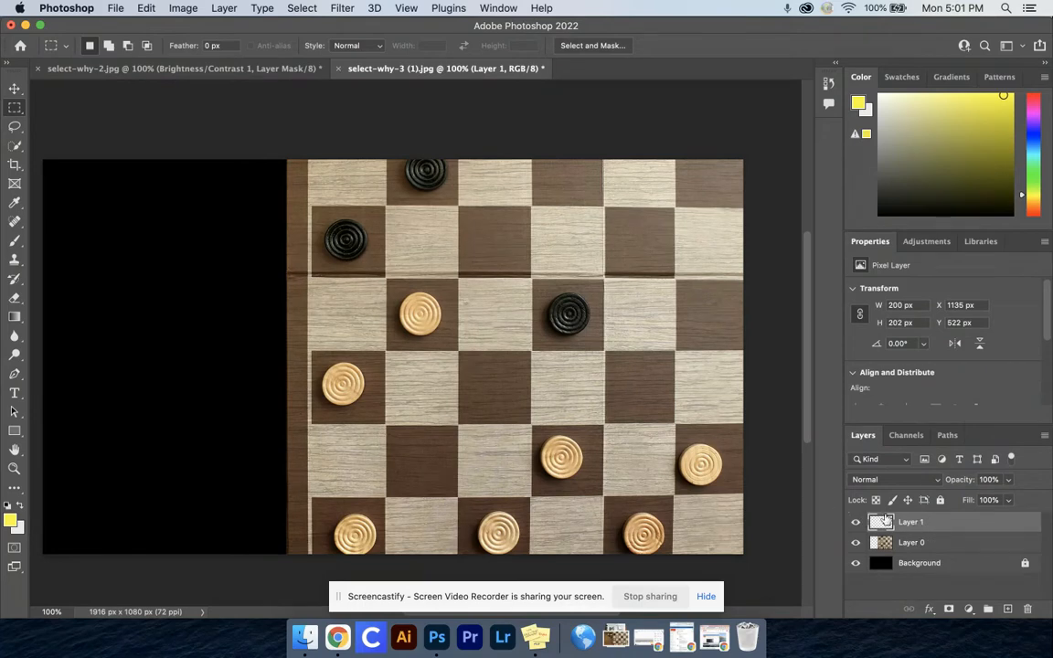
click(15, 89)
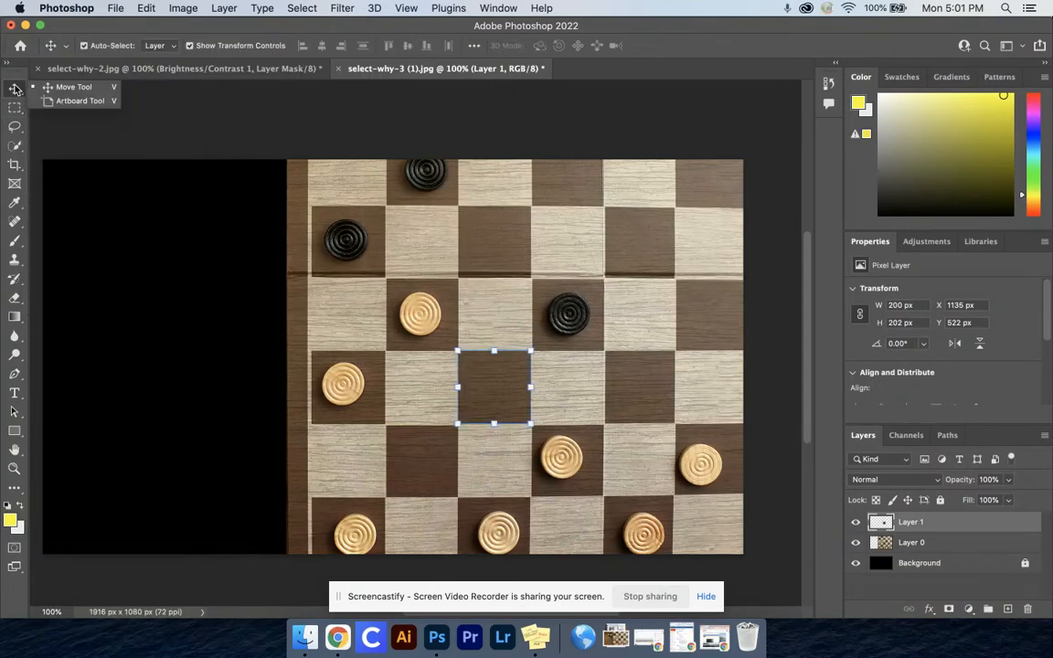
click(14, 89)
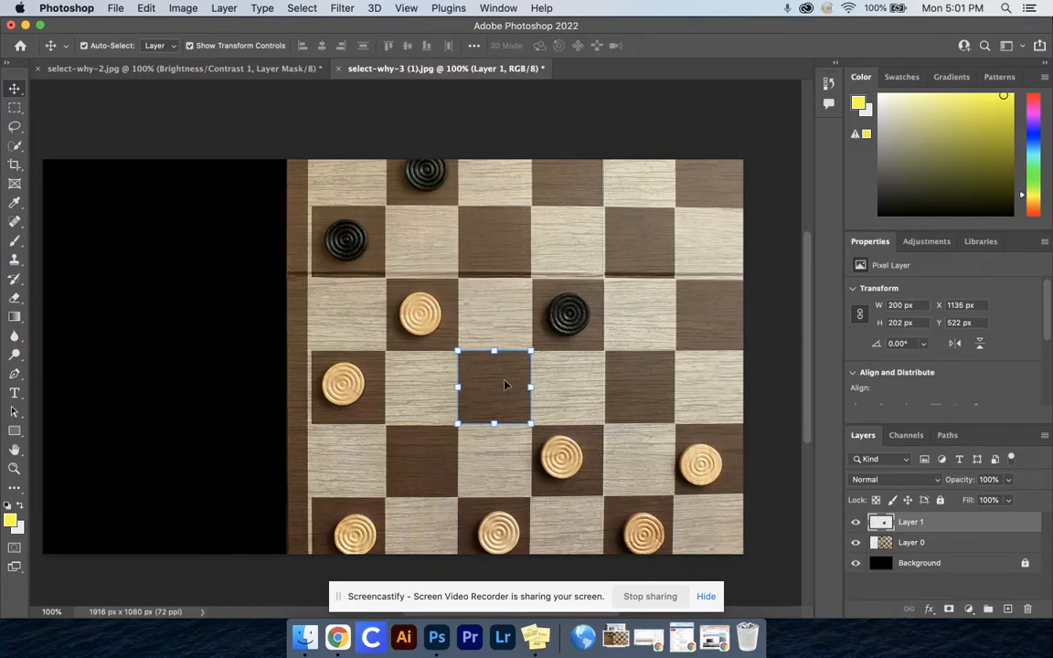
drag(476, 394, 575, 323)
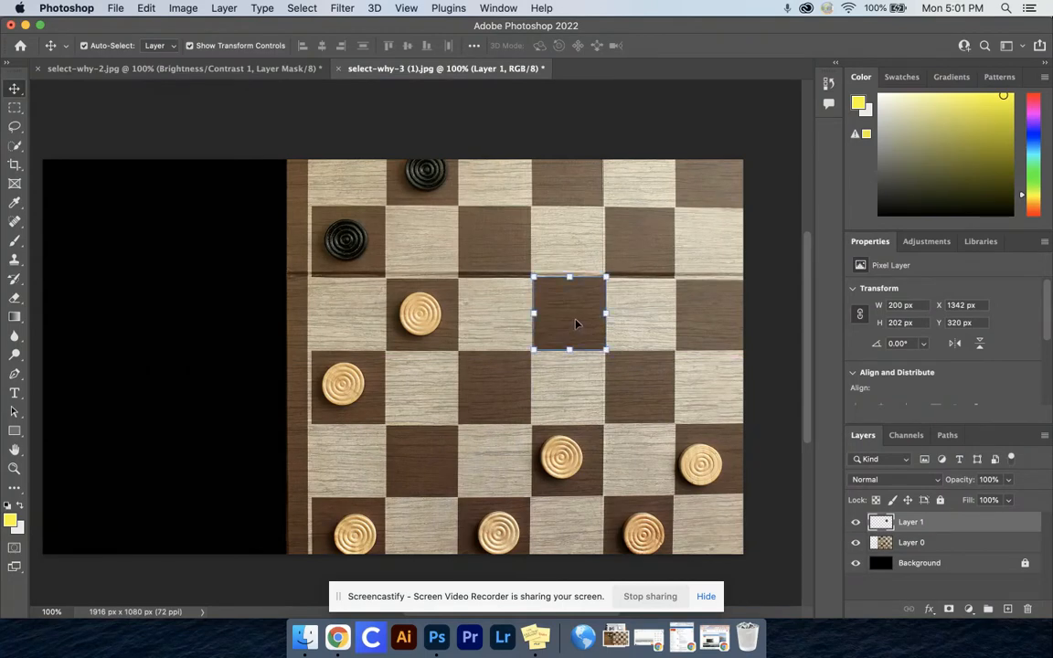
key(super+t)
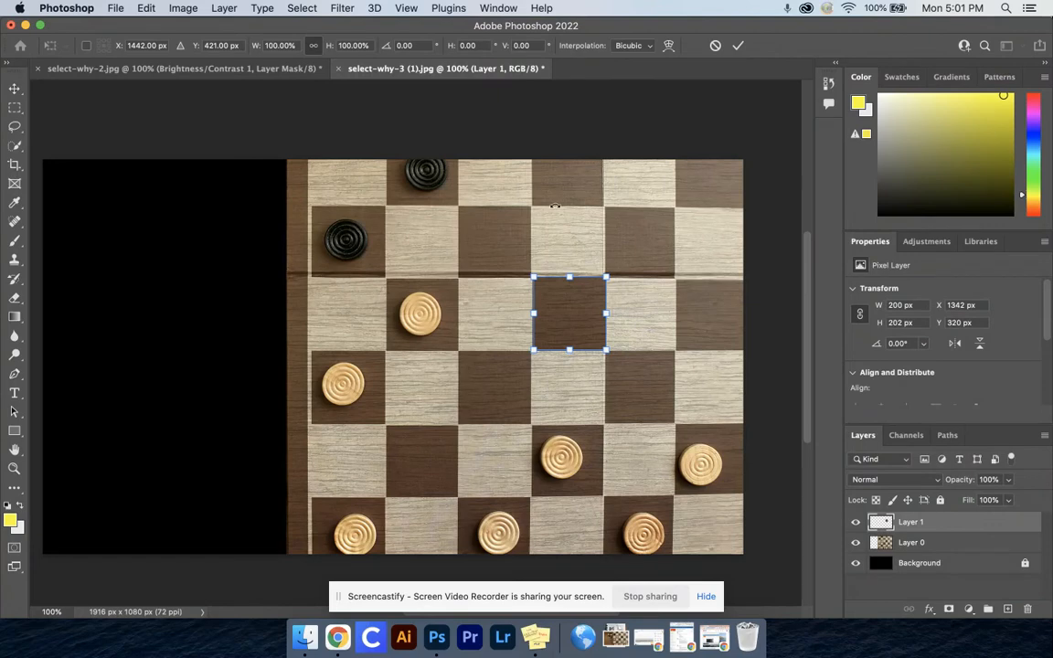
key(Return)
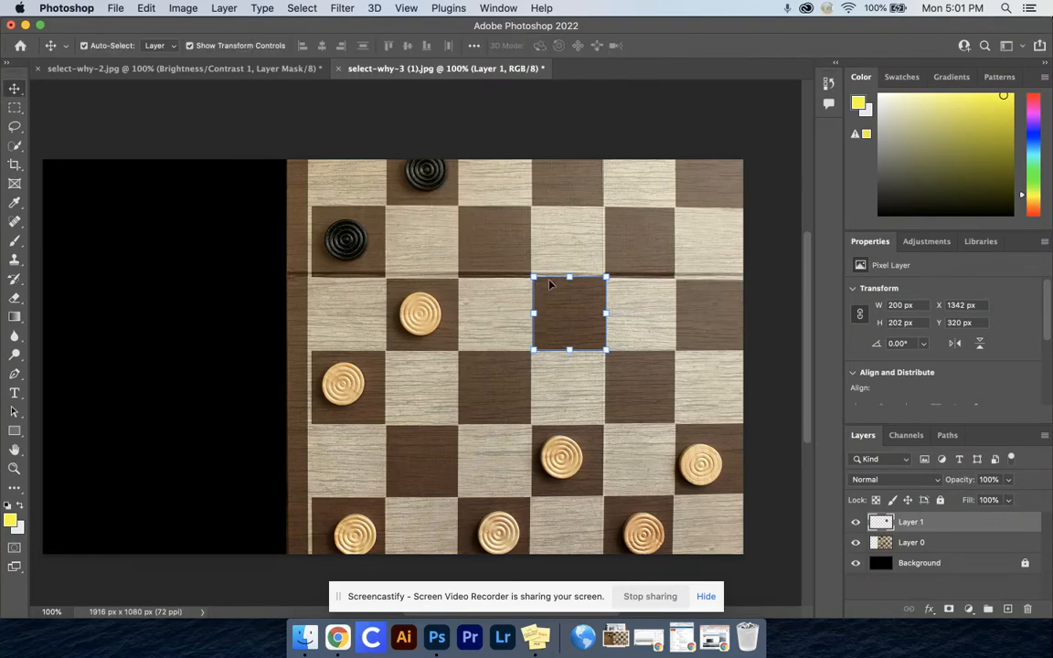
Nudge the copied dark square to X 1341 px, Y 319 px to align it with the board grid
click(234, 406)
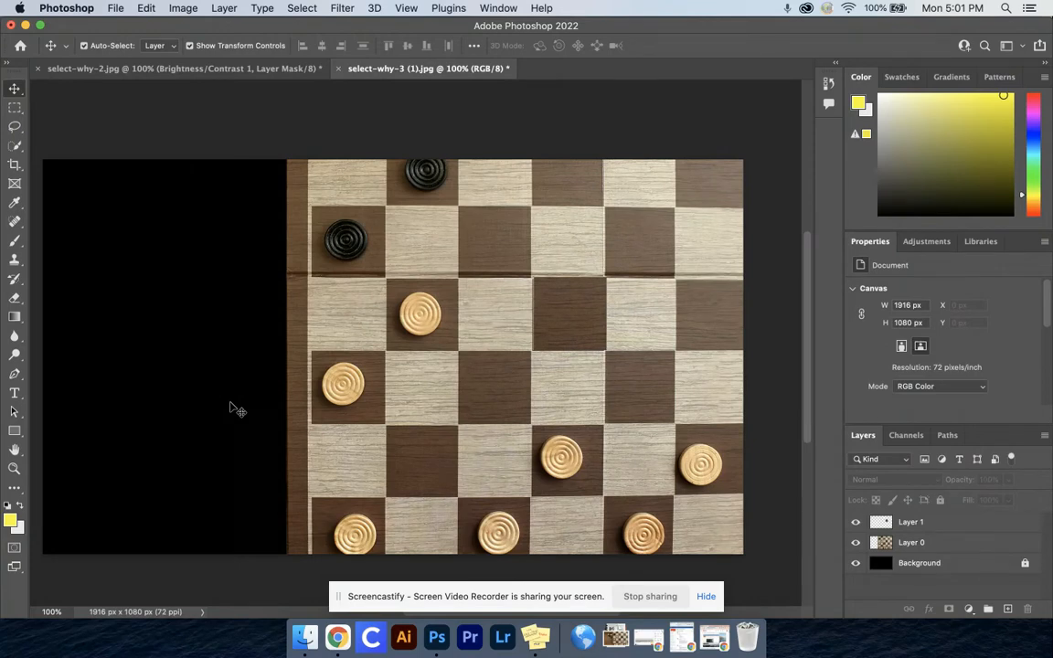
click(562, 329)
key(Up)
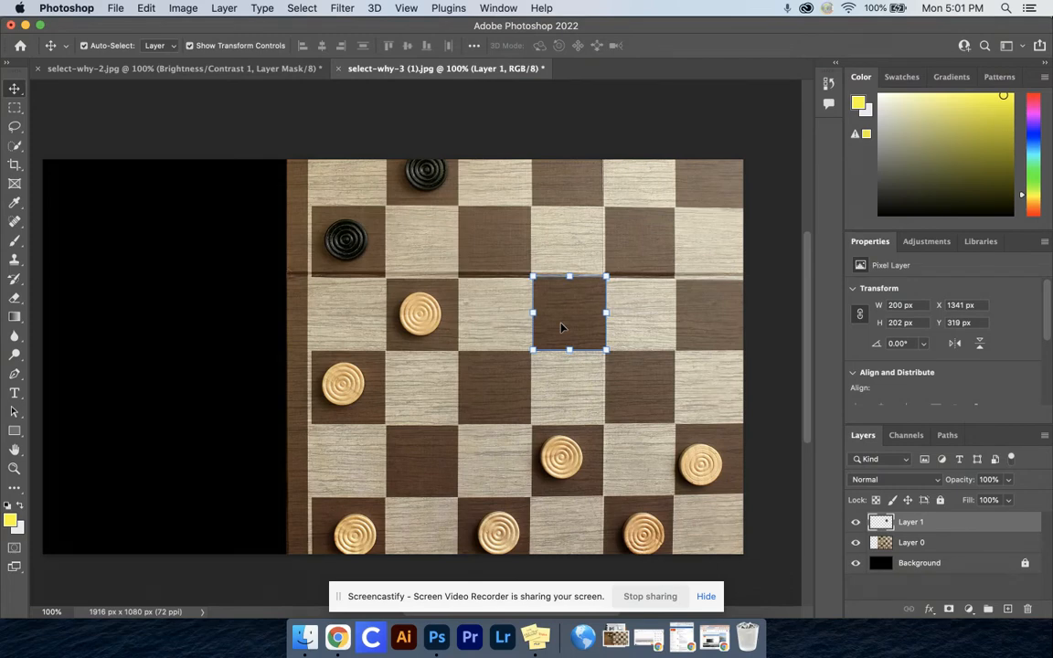
click(493, 333)
click(561, 317)
click(512, 318)
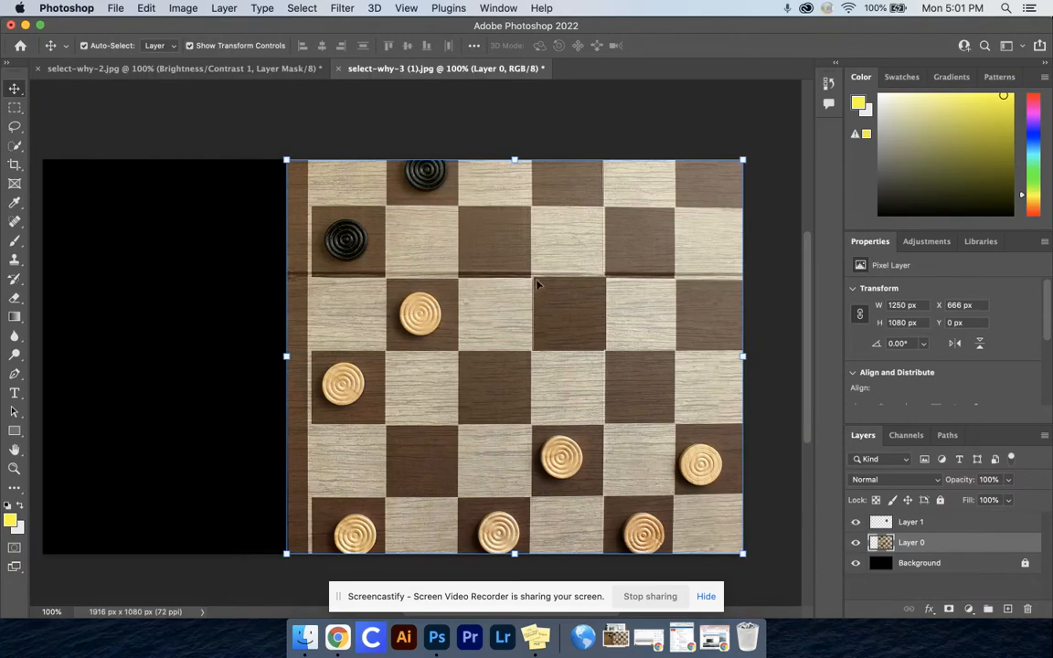
Save a copy of the image on the computer's Desktop as select-why-3 (1) copy.jpg in JPEG format with the color profile embedded
scroll(433, 304, left, 3)
scroll(433, 304, left, 1)
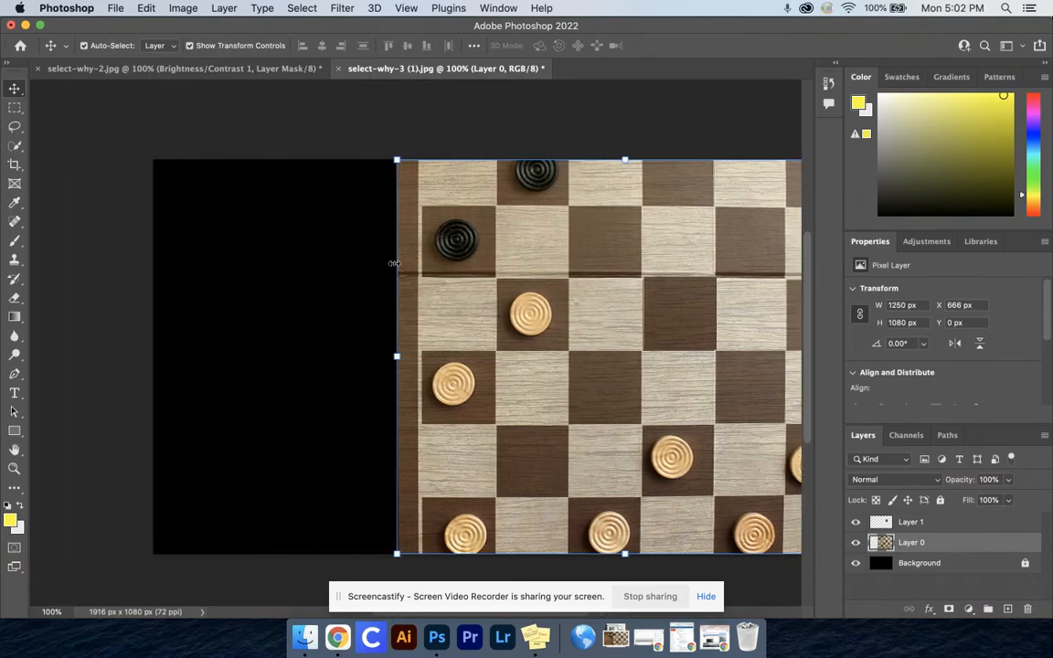
scroll(393, 264, right, 3)
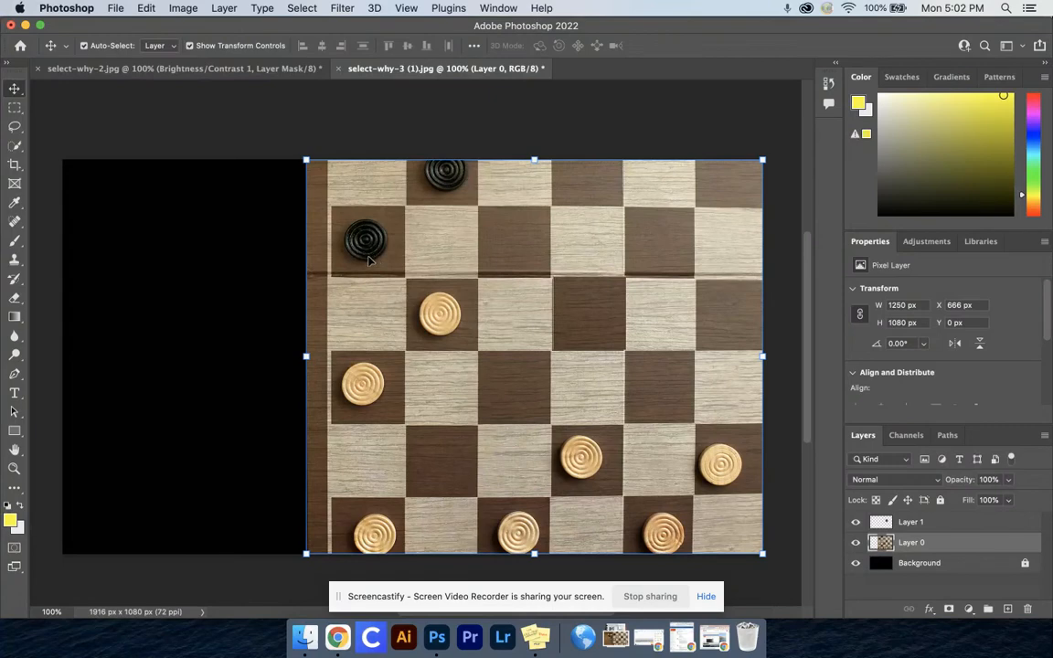
click(118, 8)
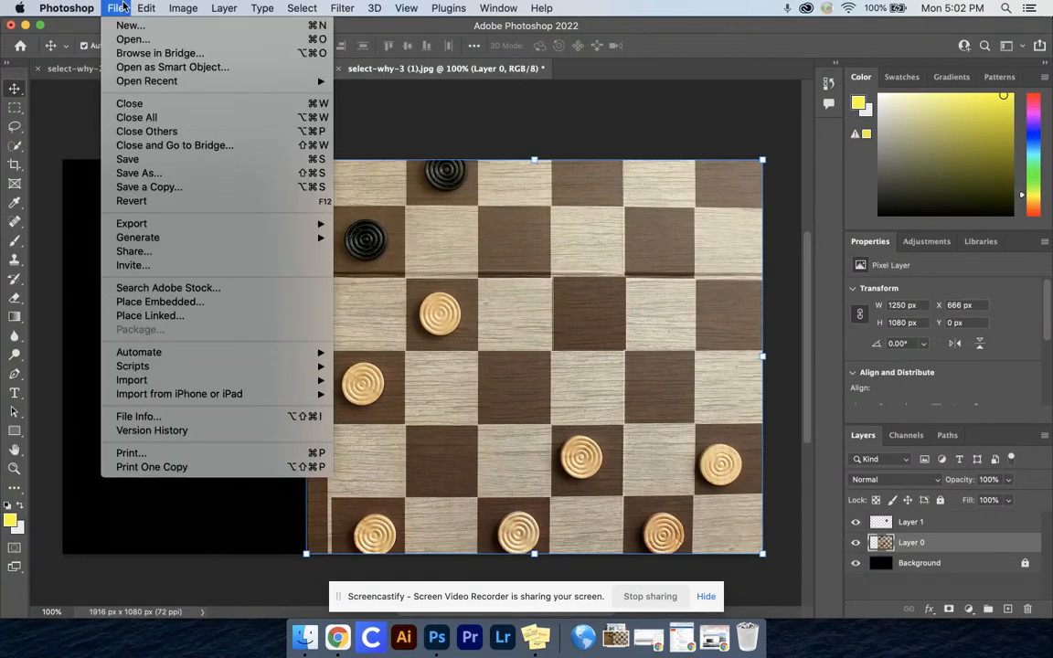
click(301, 199)
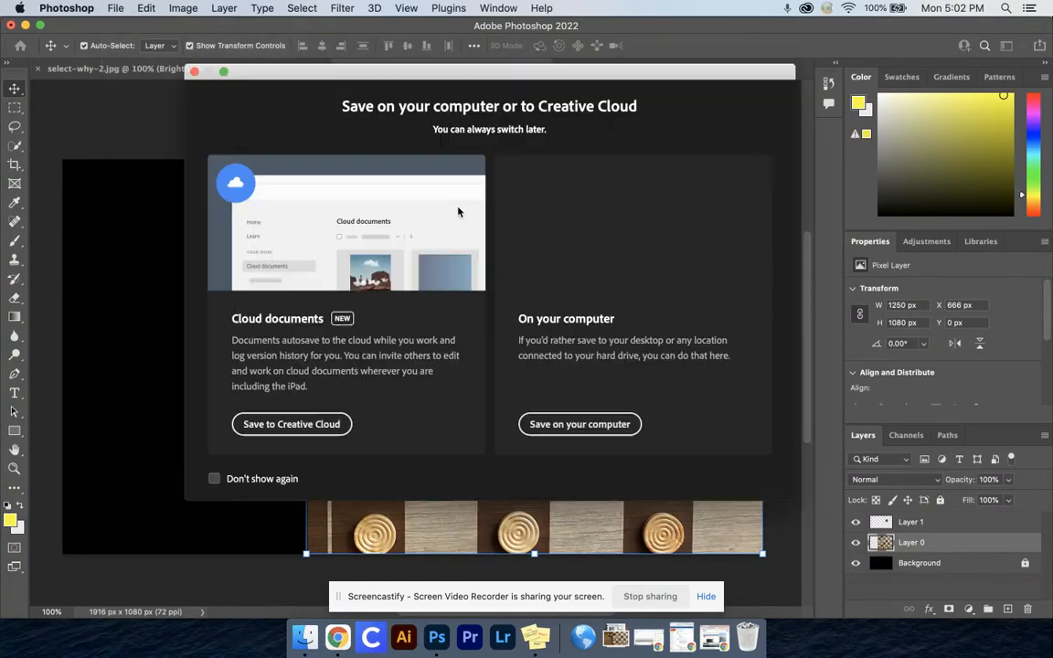
click(585, 423)
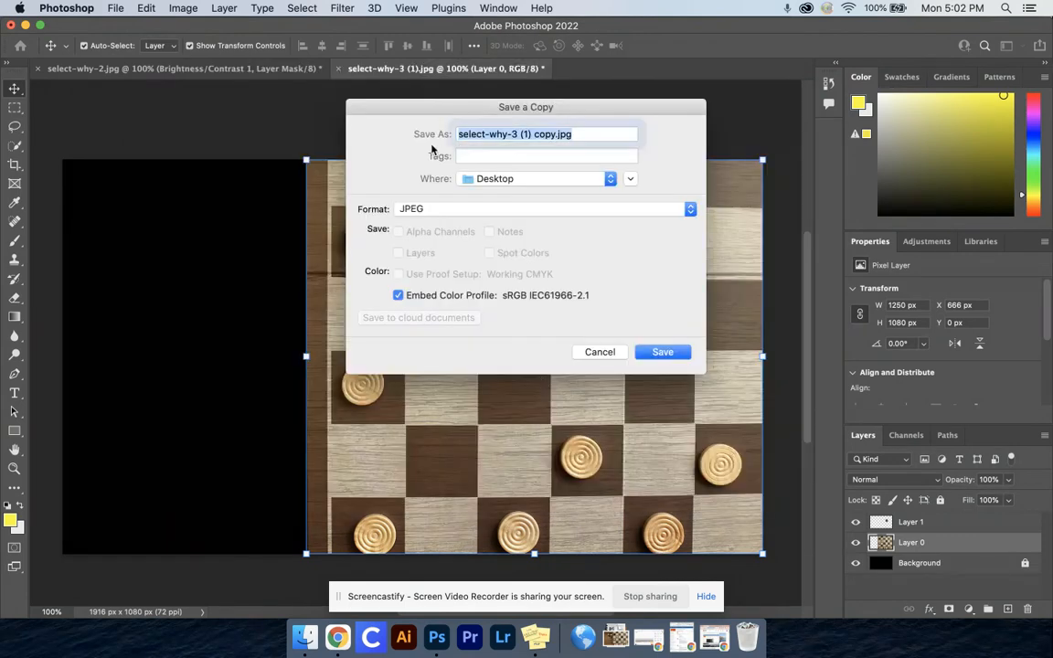
click(466, 133)
click(456, 134)
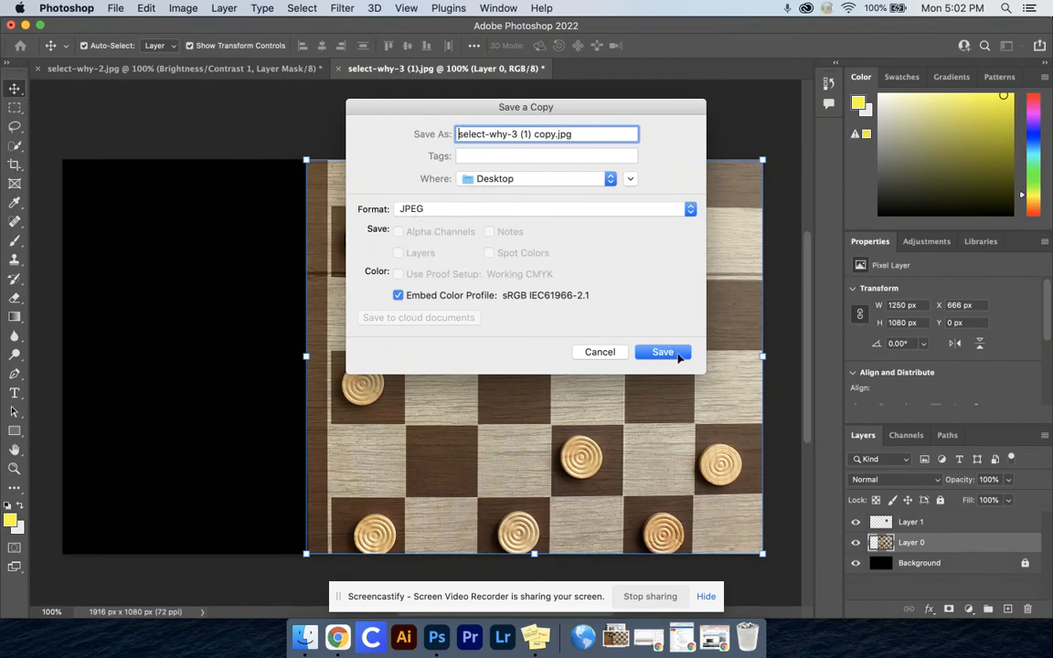
click(665, 352)
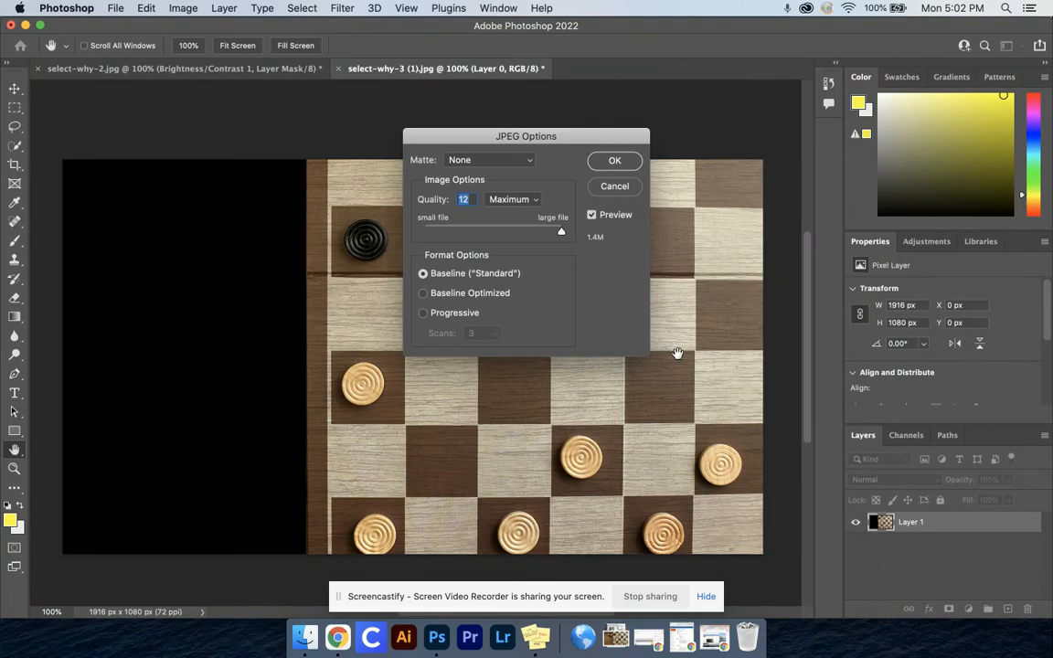